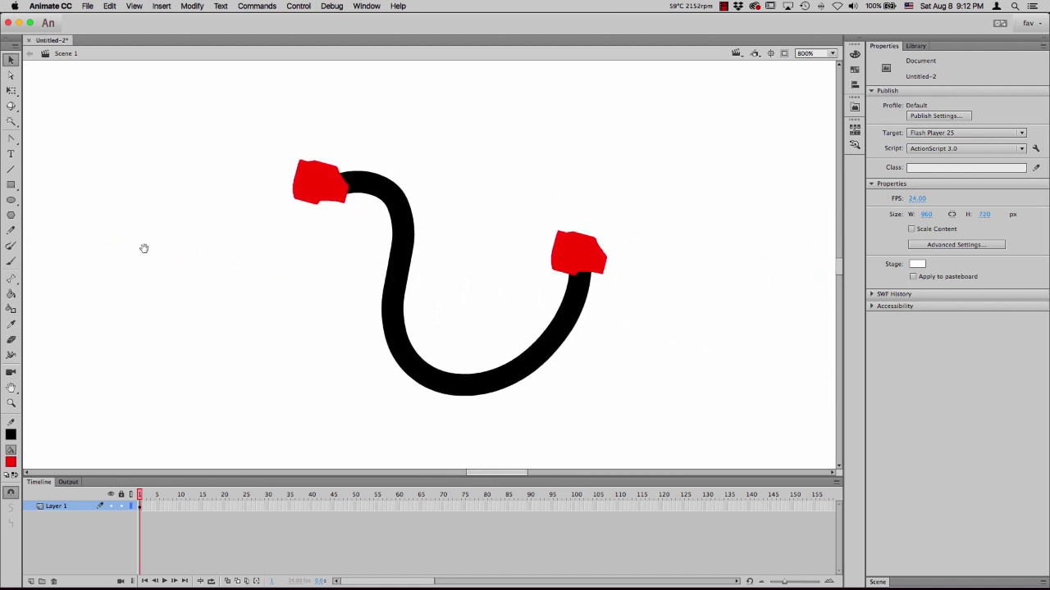
Try to bend the black curve by pulling its edges, undoing each distortion.
{"action": "left_click_drag", "start_coordinate": [505, 366], "coordinate": [529, 398]}
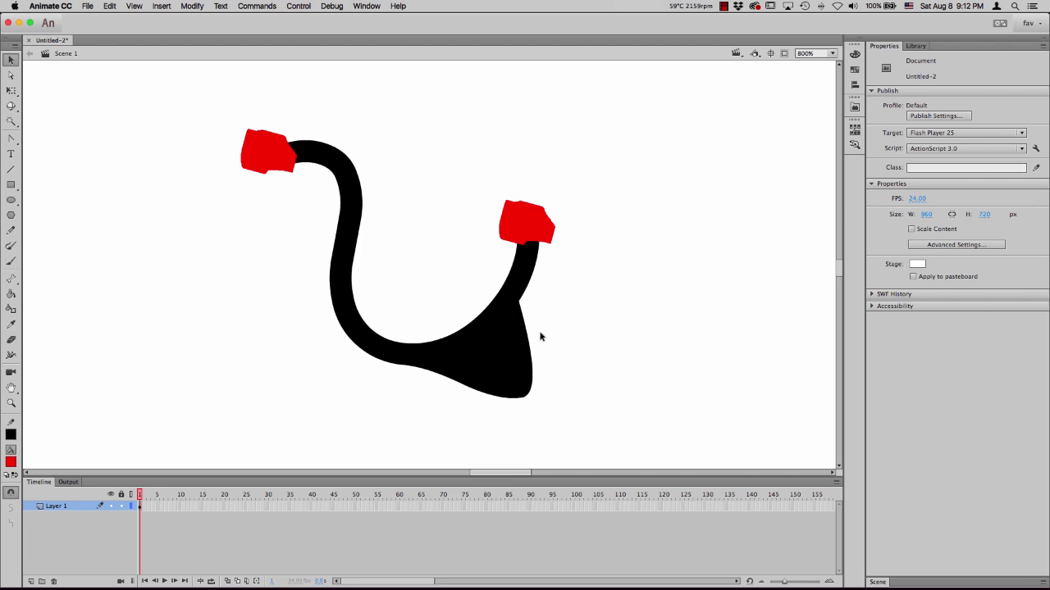
{"action": "key", "text": "super+z"}
{"action": "left_click_drag", "start_coordinate": [490, 314], "coordinate": [394, 274]}
{"action": "key", "text": "super+z"}
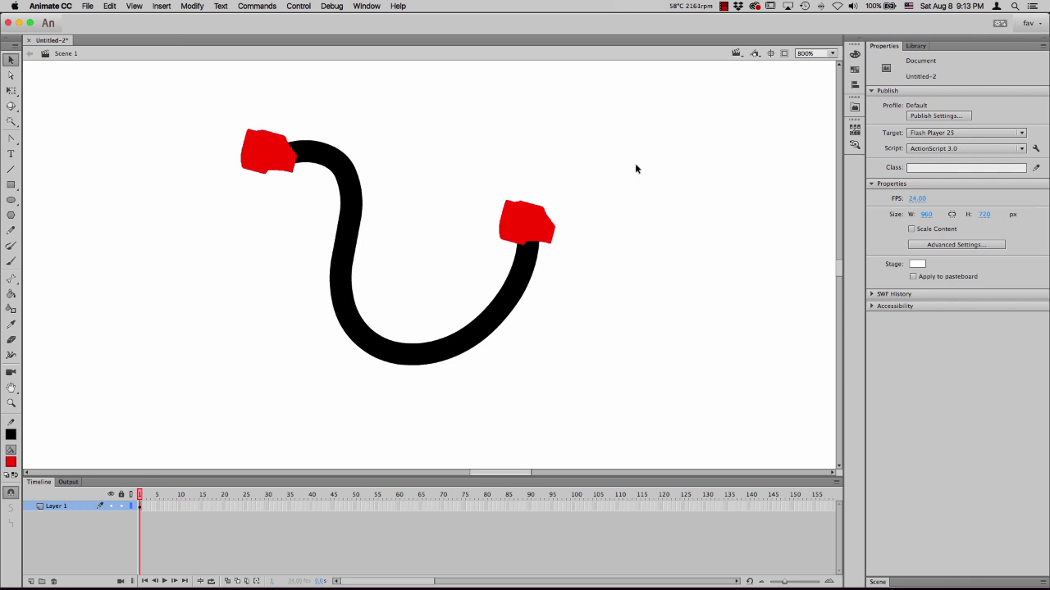
Add a new layer and draw a vertical magenta line, stroke 0.10 and about 21 px long, across the curve's lowest point.
{"action": "left_click", "coordinate": [30, 581]}
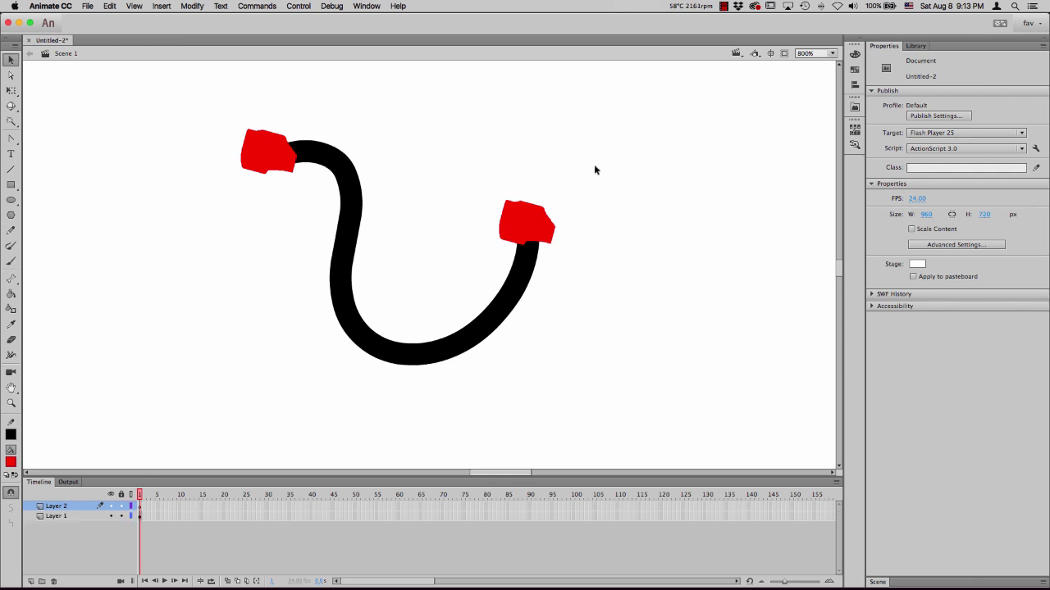
{"action": "left_click_drag", "start_coordinate": [613, 196], "coordinate": [643, 212]}
{"action": "key", "text": "n"}
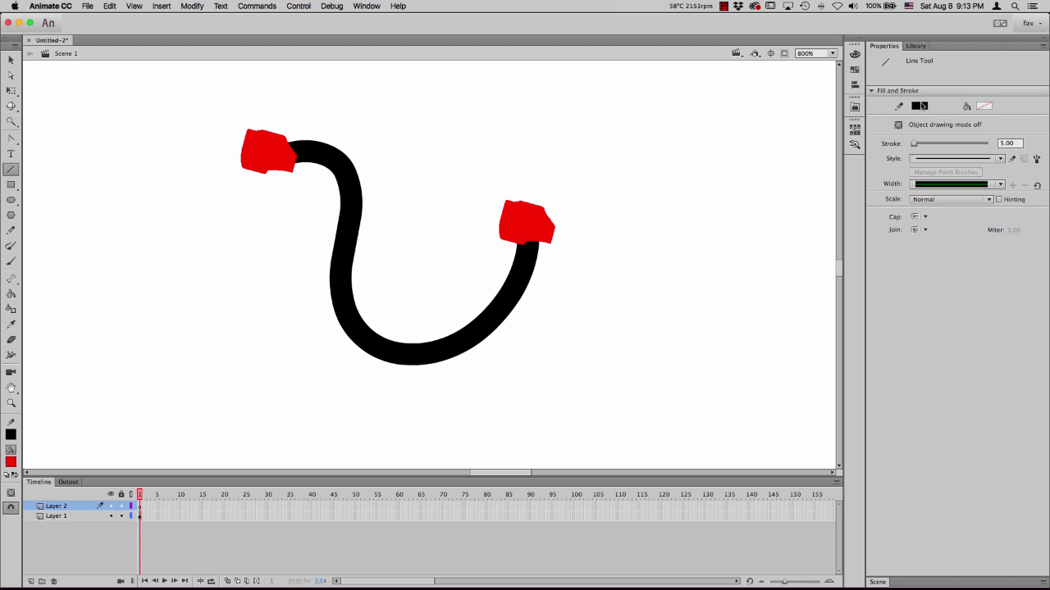
{"action": "left_click", "coordinate": [922, 107]}
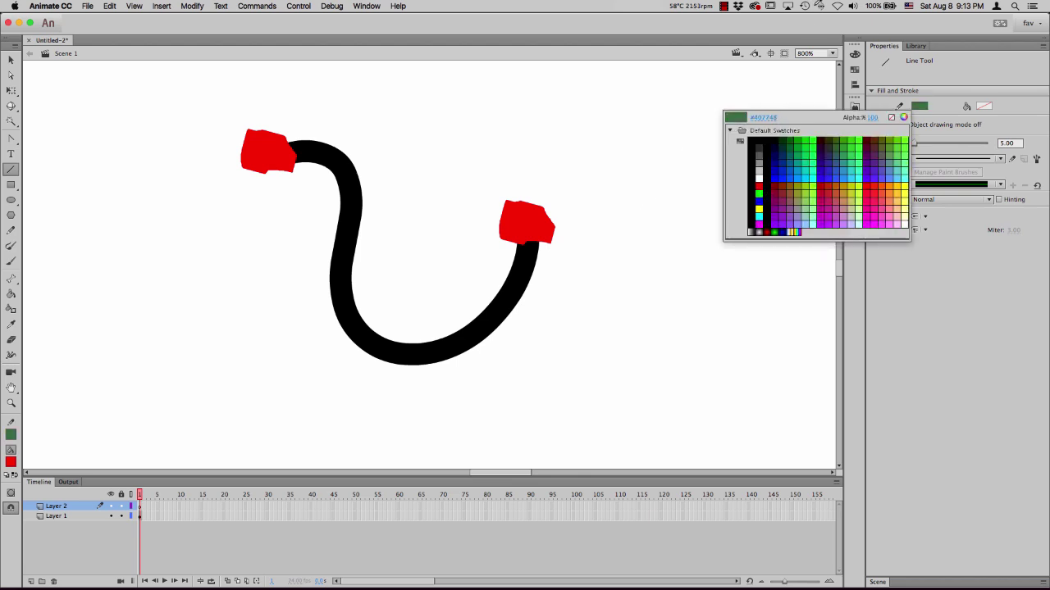
{"action": "left_click", "coordinate": [759, 223]}
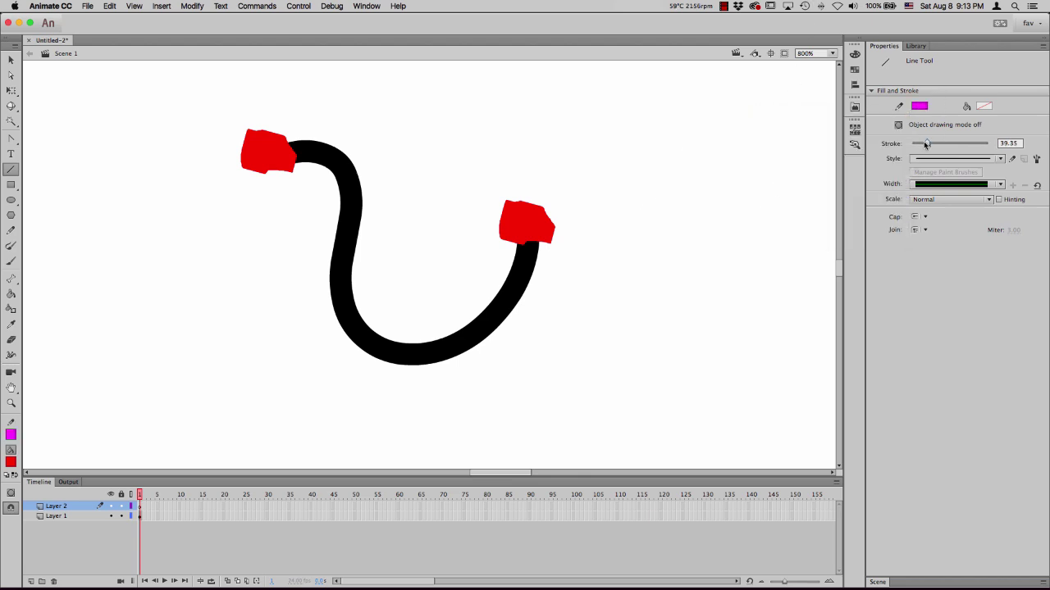
{"action": "left_click_drag", "start_coordinate": [914, 145], "coordinate": [898, 139]}
{"action": "left_click_drag", "start_coordinate": [410, 404], "coordinate": [431, 316]}
{"action": "key", "text": "v"}
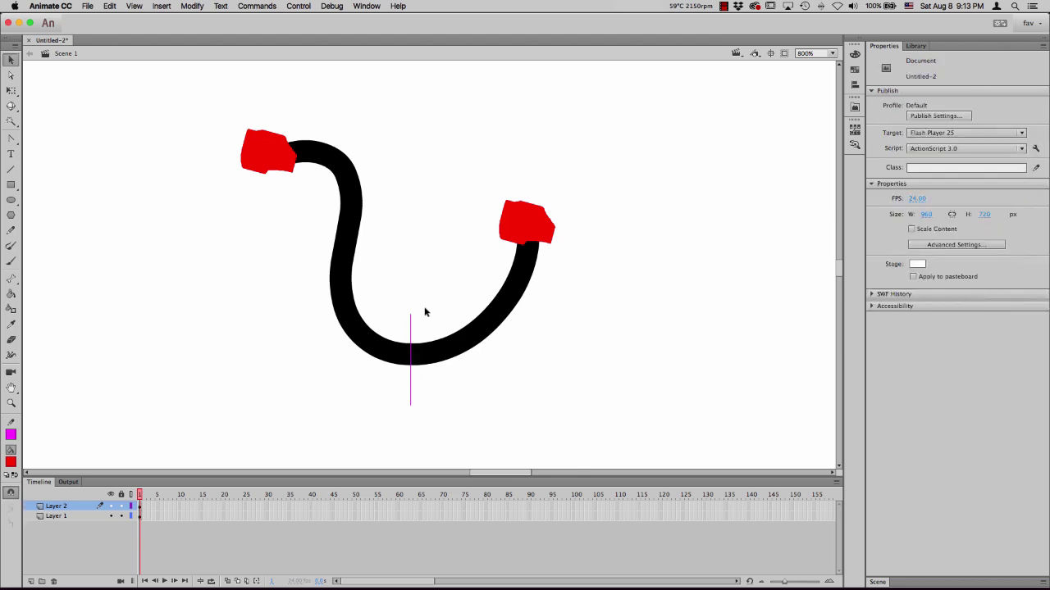
Cut the magenta line from Layer 2 and paste it in place on Layer 1, across the black curve.
{"action": "left_click", "coordinate": [411, 360]}
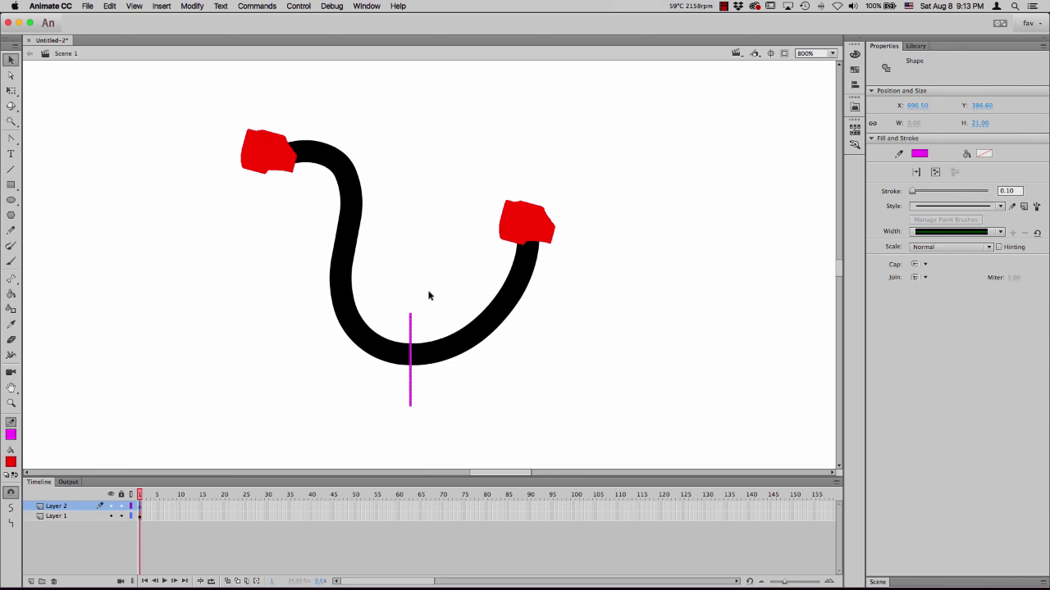
{"action": "key", "text": "Delete"}
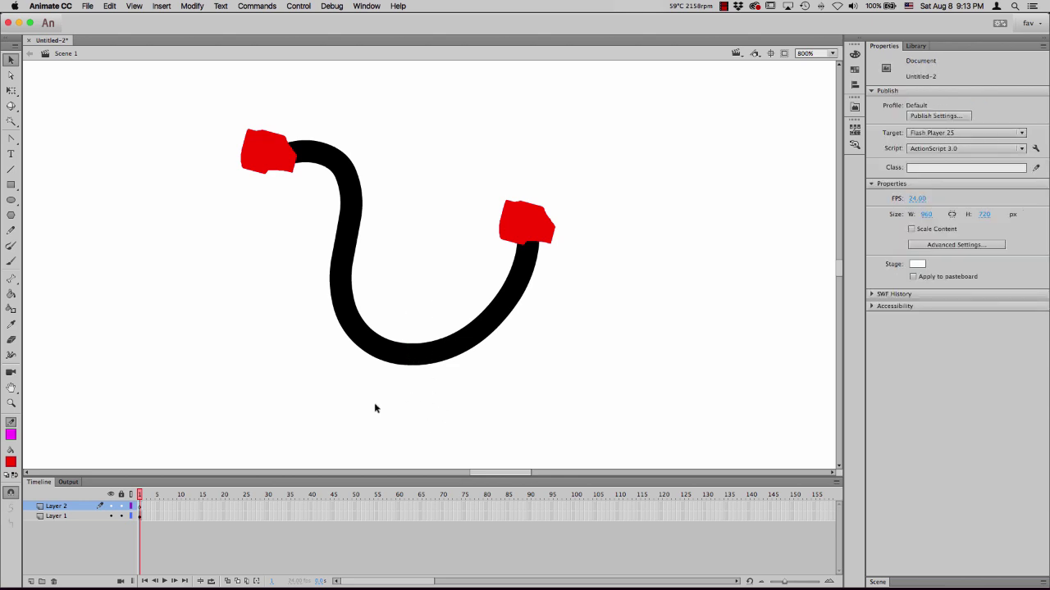
{"action": "left_click", "coordinate": [140, 517]}
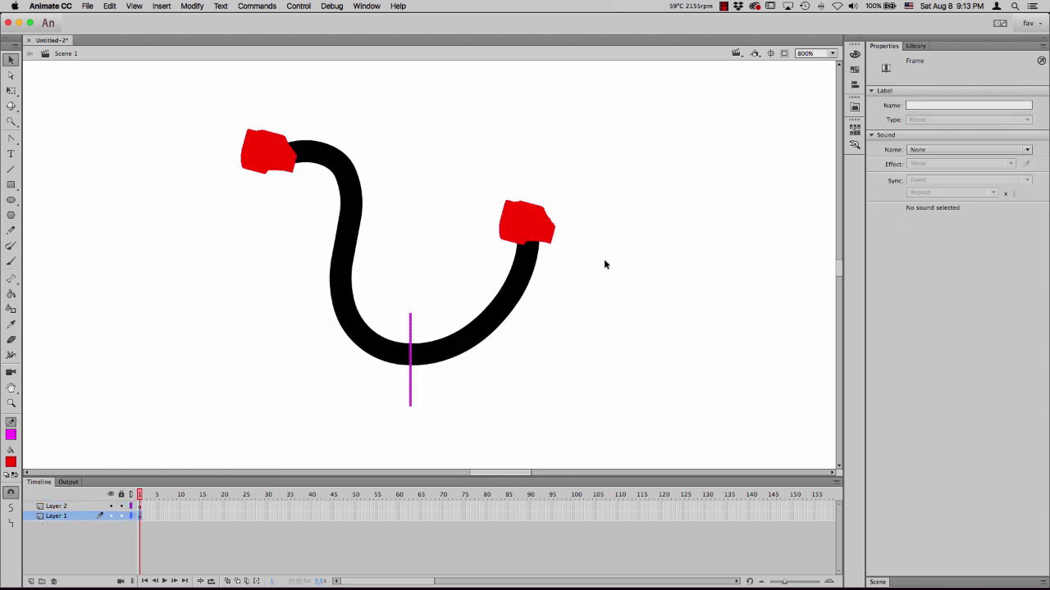
{"action": "left_click_drag", "start_coordinate": [598, 276], "coordinate": [645, 298]}
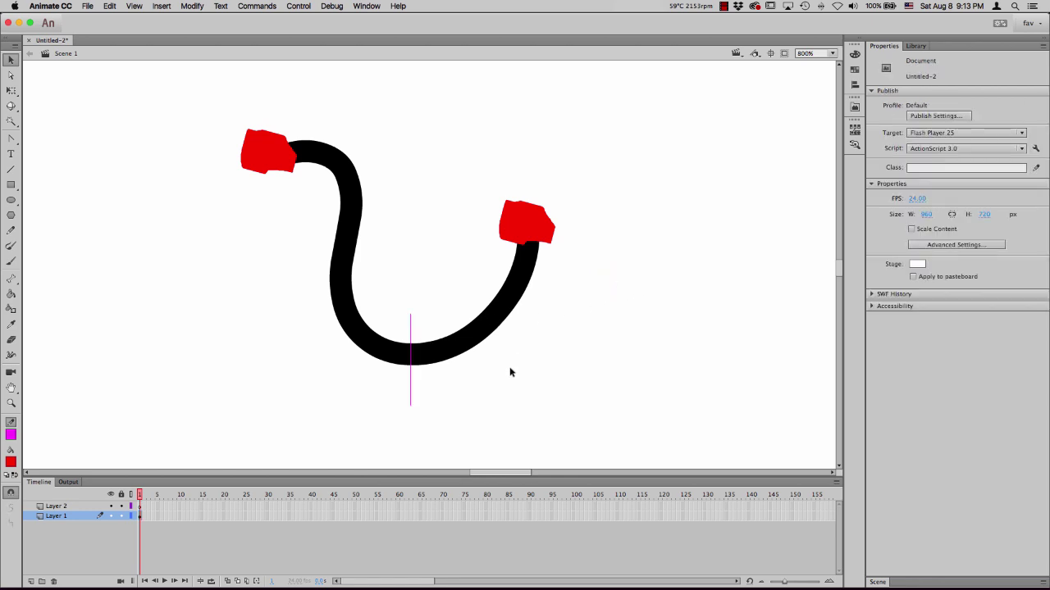
Measure the height of the line segment inside the black curve, and undo the line's placement on Layer 1.
{"action": "left_click", "coordinate": [412, 359]}
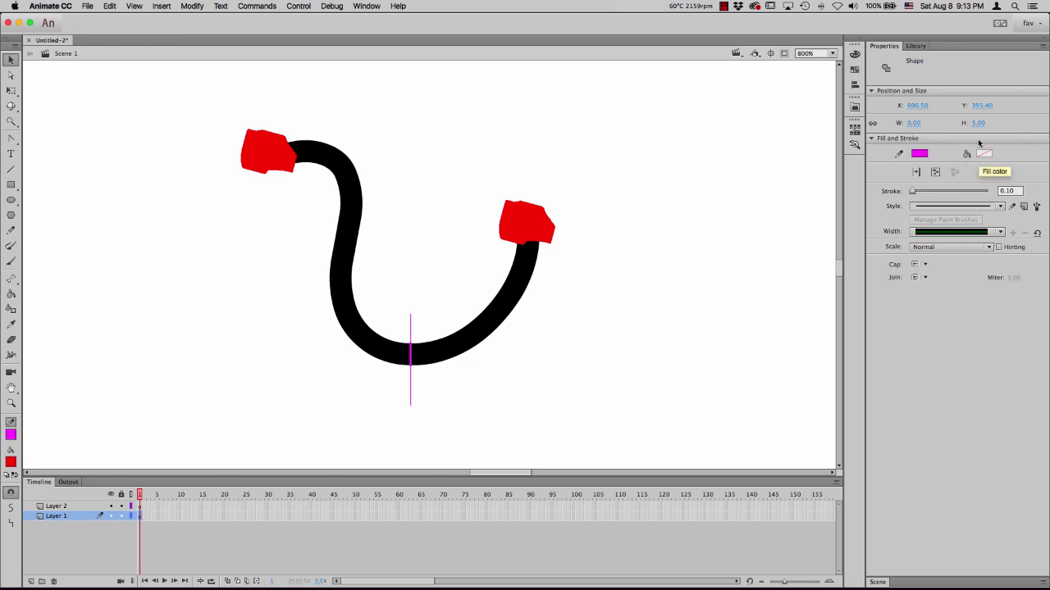
{"action": "left_click", "coordinate": [478, 395]}
{"action": "key", "text": "ctrl+z"}
{"action": "key", "text": "ctrl+z"}
{"action": "key", "text": "ctrl+z"}
{"action": "key", "text": "ctrl+z"}
{"action": "key", "text": "ctrl+a"}
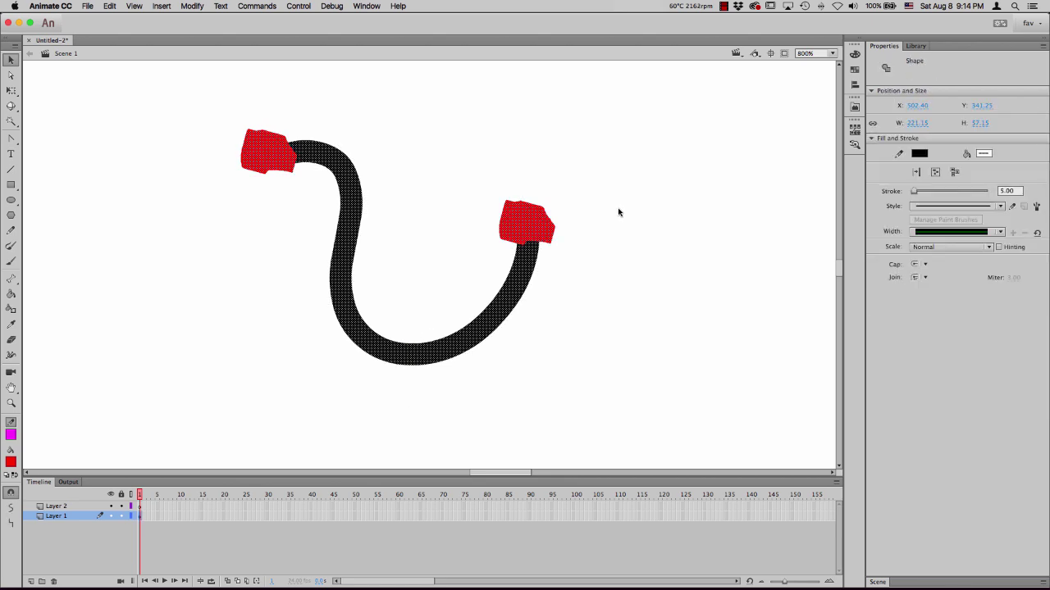
{"action": "left_click", "coordinate": [663, 309]}
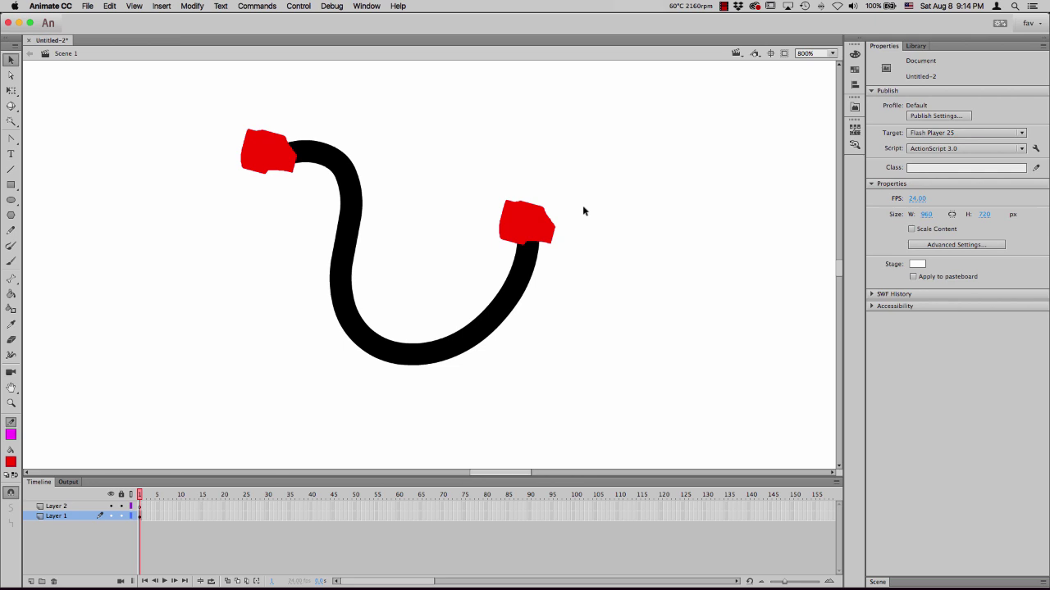
Add a magenta stroke of size 5.00 along the black curve's outer edge with the Ink Bottle tool.
{"action": "key", "text": "s"}
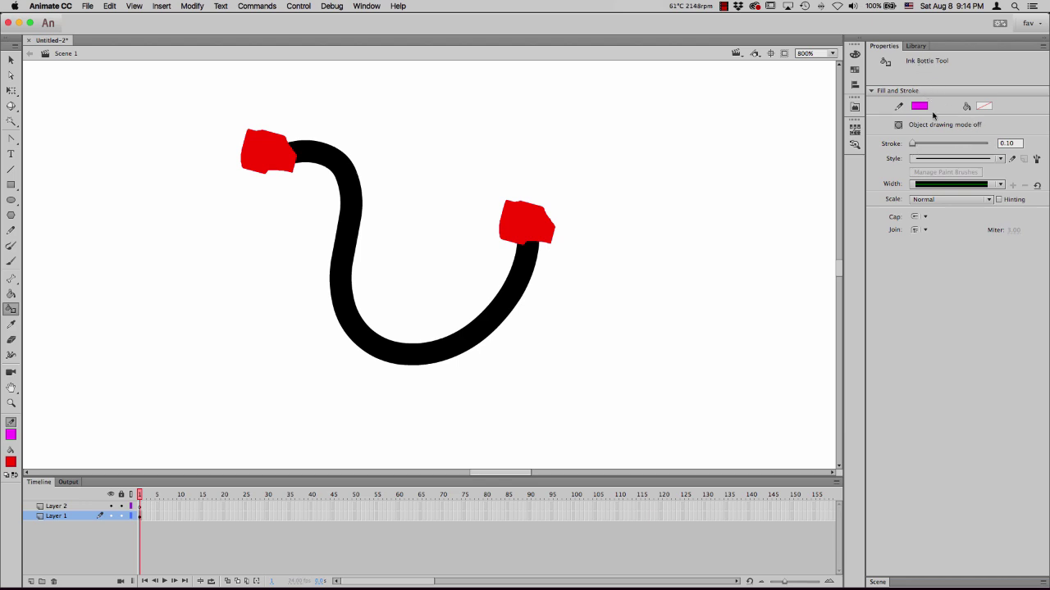
{"action": "left_click", "coordinate": [1019, 142]}
{"action": "type", "text": "5"}
{"action": "key", "text": "Return"}
{"action": "left_click", "coordinate": [538, 274]}
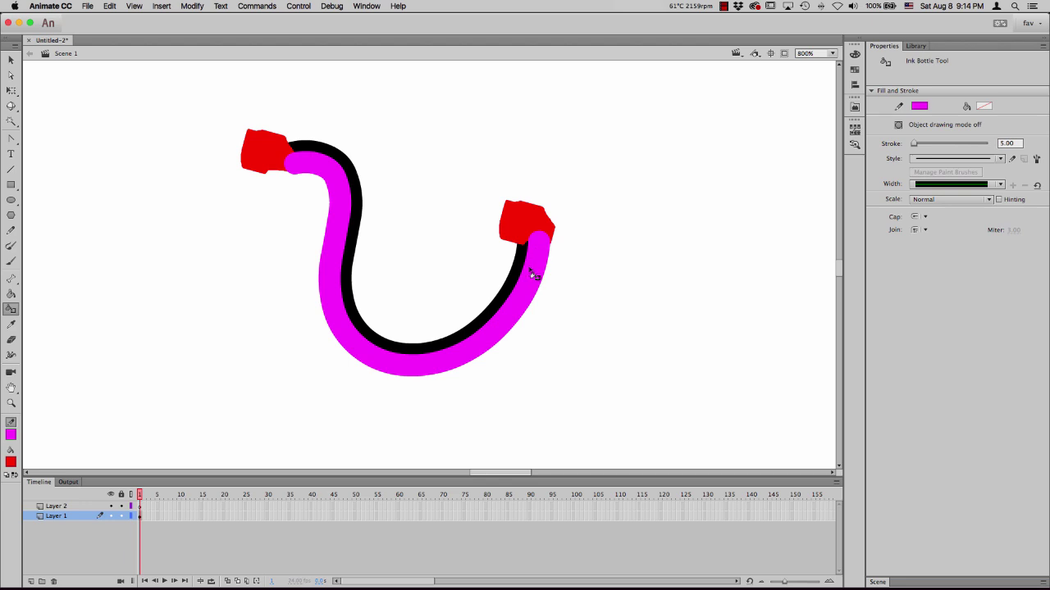
Try a semi-transparent alpha on the magenta stroke, undo it, and restore the stroke colour's full opacity.
{"action": "key", "text": "v"}
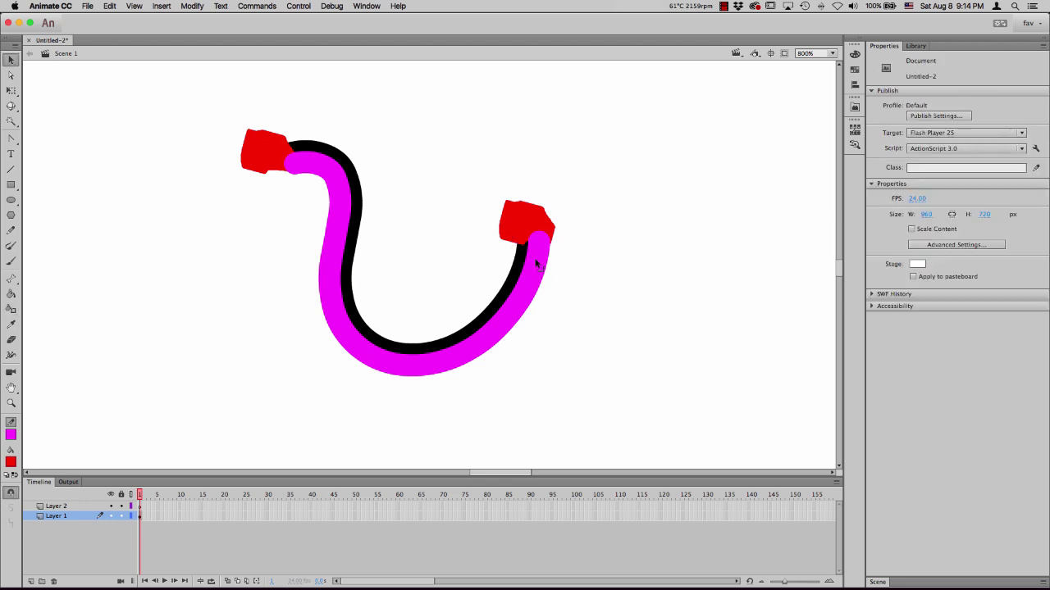
{"action": "left_click", "coordinate": [538, 264]}
{"action": "double_click", "coordinate": [544, 273]}
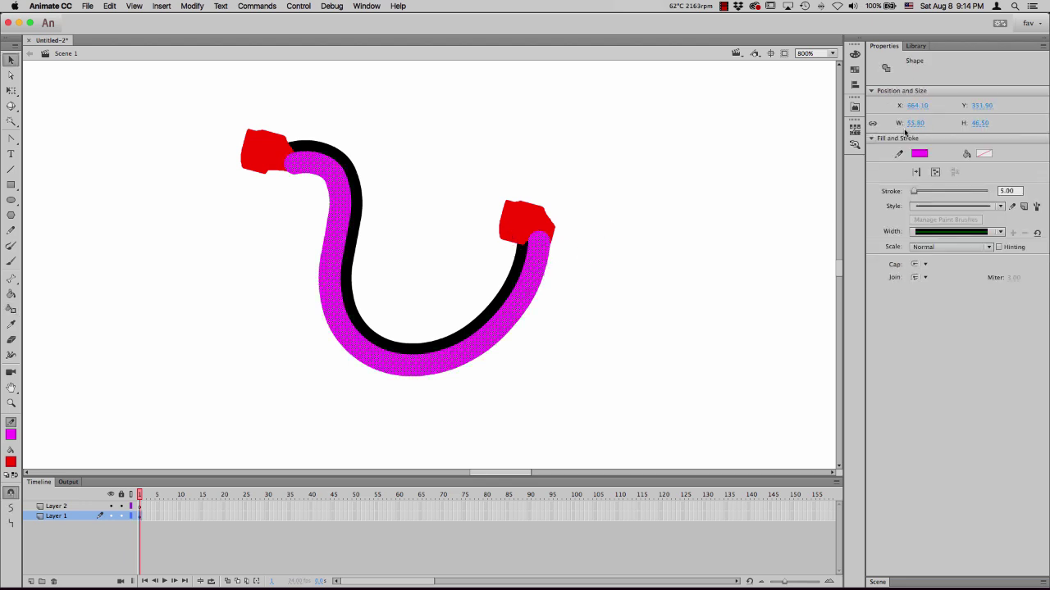
{"action": "left_click", "coordinate": [920, 154]}
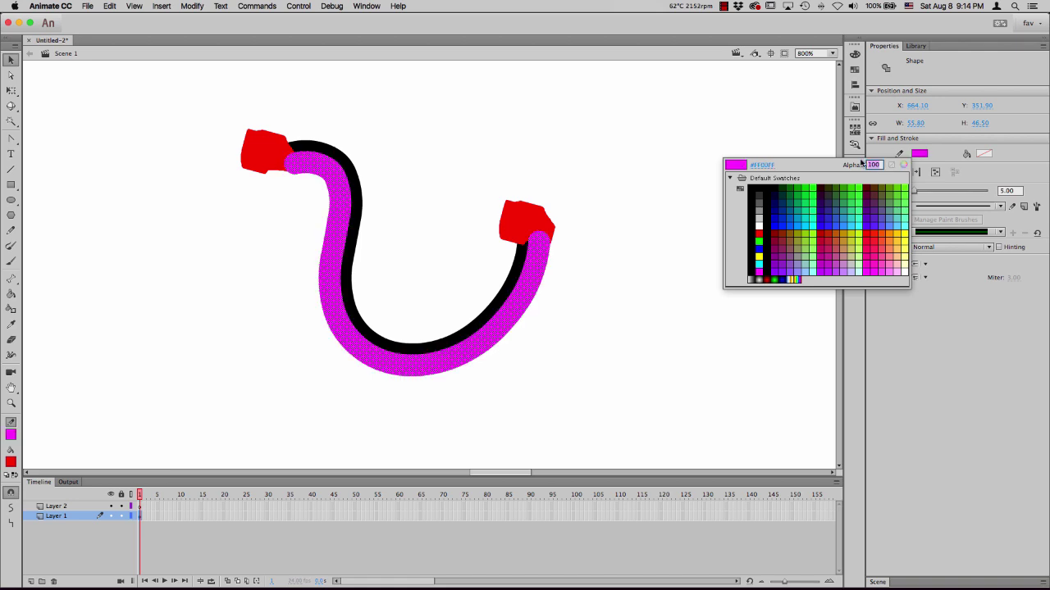
{"action": "left_click", "coordinate": [869, 264]}
{"action": "left_click", "coordinate": [592, 151]}
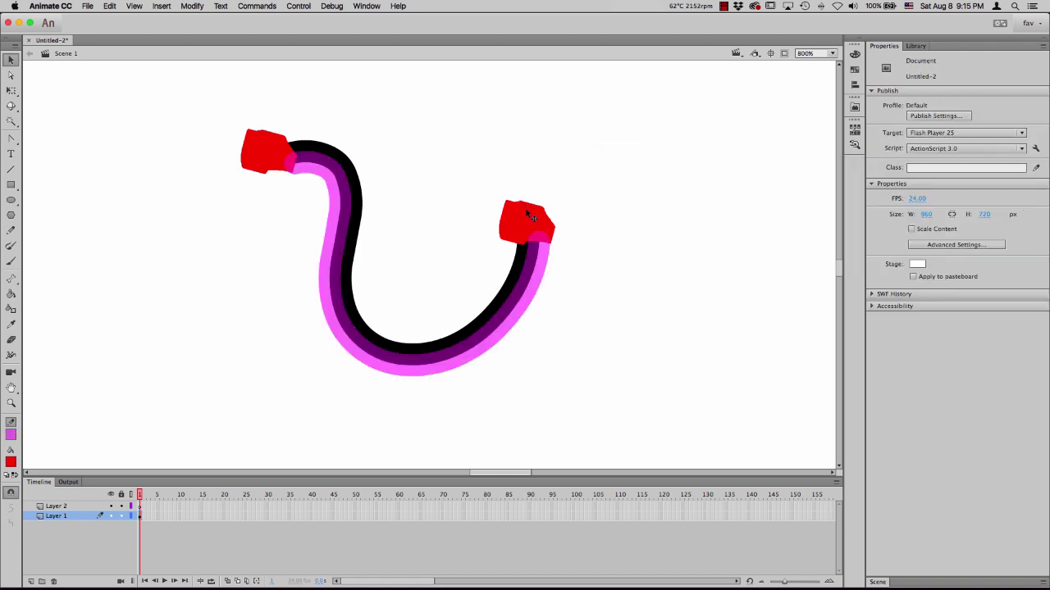
{"action": "key", "text": "super+z"}
{"action": "left_click", "coordinate": [725, 225]}
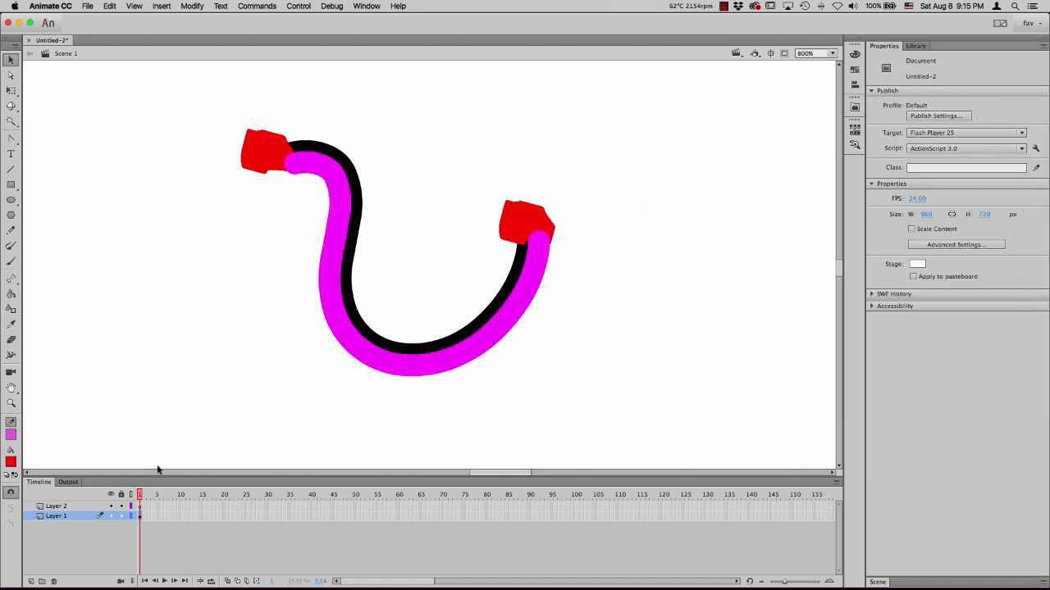
{"action": "left_click", "coordinate": [11, 436]}
{"action": "left_click", "coordinate": [168, 448]}
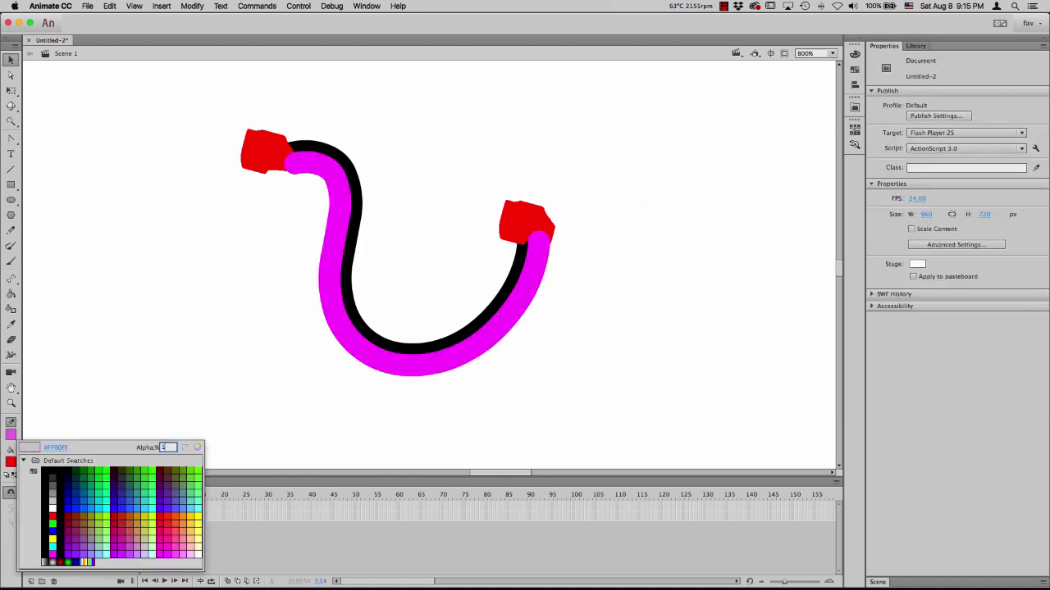
{"action": "key", "text": "Return"}
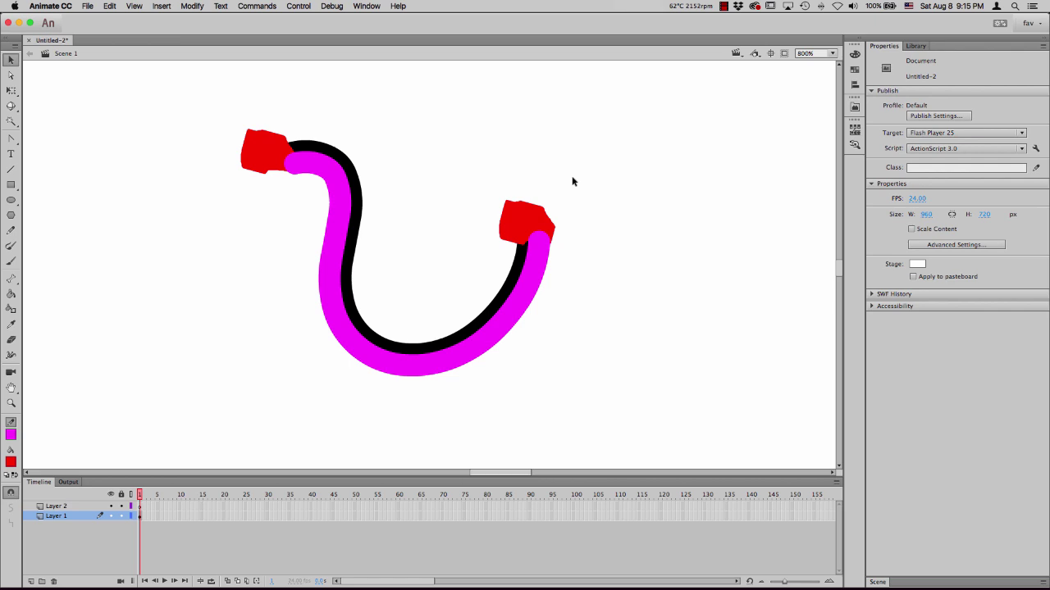
Delete the black fill of the curve beside the magenta stroke.
{"action": "left_click", "coordinate": [526, 275]}
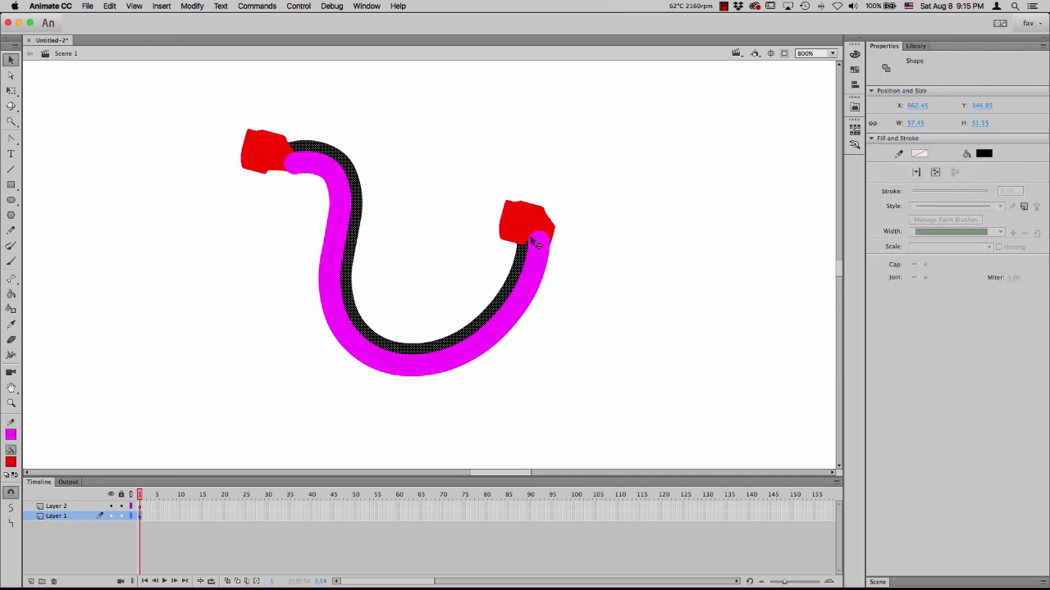
{"action": "key", "text": "Delete"}
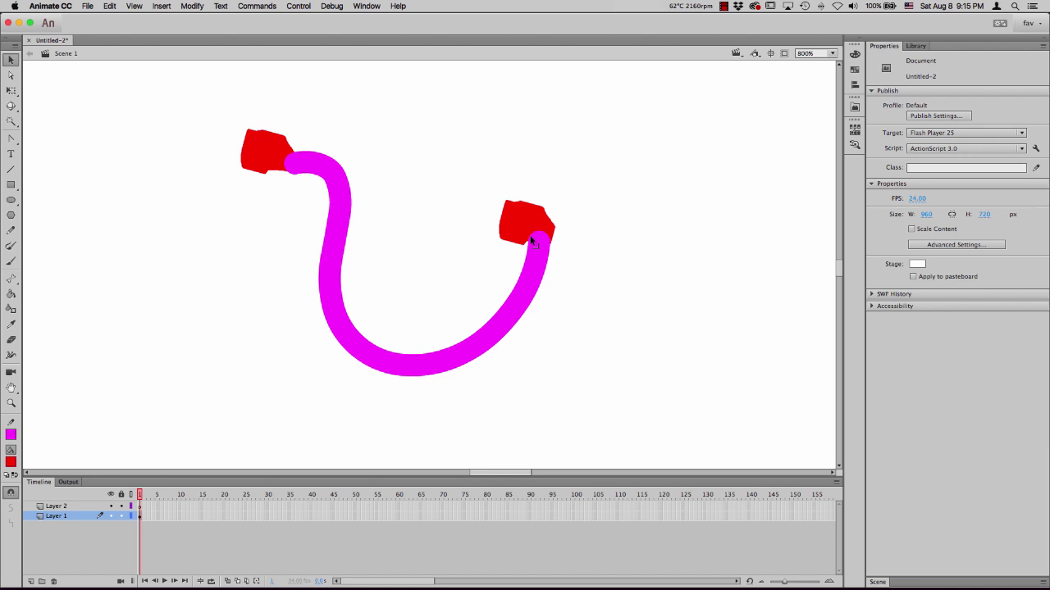
Try to bend the magenta stroke by pulling its section below the second red block.
{"action": "left_click", "coordinate": [549, 265]}
{"action": "left_click", "coordinate": [517, 319]}
{"action": "left_click_drag", "start_coordinate": [527, 283], "coordinate": [557, 324]}
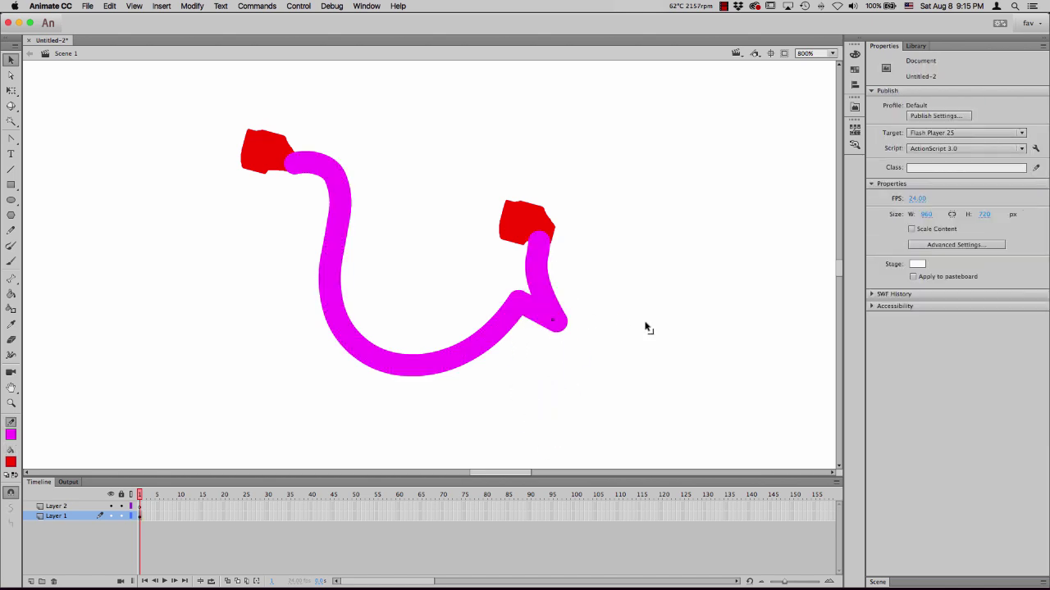
{"action": "mouse_move", "coordinate": [645, 328]}
{"action": "left_mouse_down"}
{"action": "mouse_move", "coordinate": [679, 291]}
{"action": "mouse_move", "coordinate": [543, 274]}
{"action": "left_mouse_up"}
Convert the magenta stroke from lines to fills.
{"action": "left_click", "coordinate": [534, 276]}
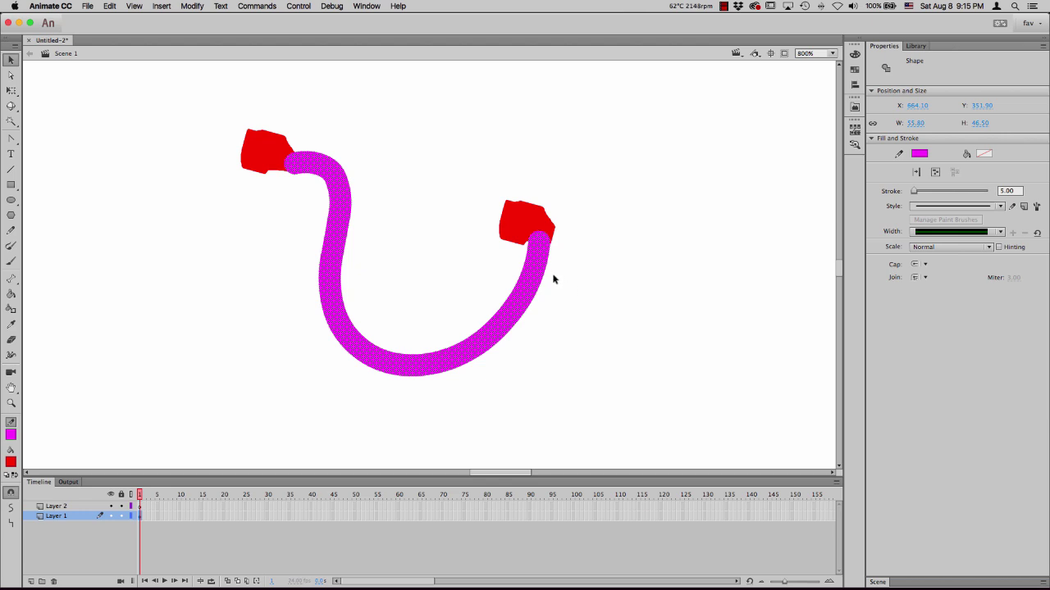
{"action": "left_click", "coordinate": [197, 7]}
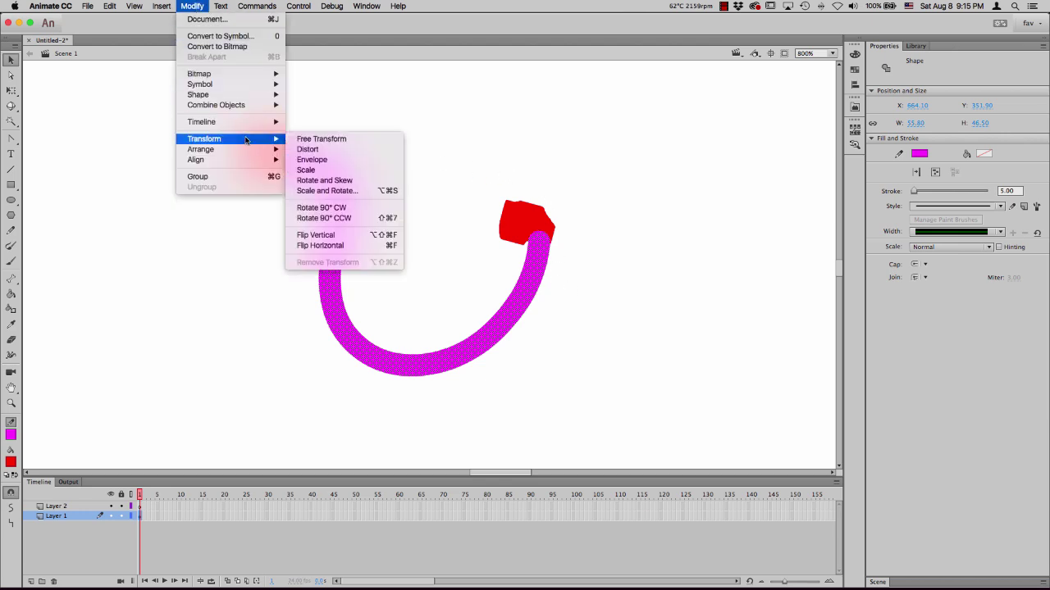
{"action": "mouse_move", "coordinate": [257, 144]}
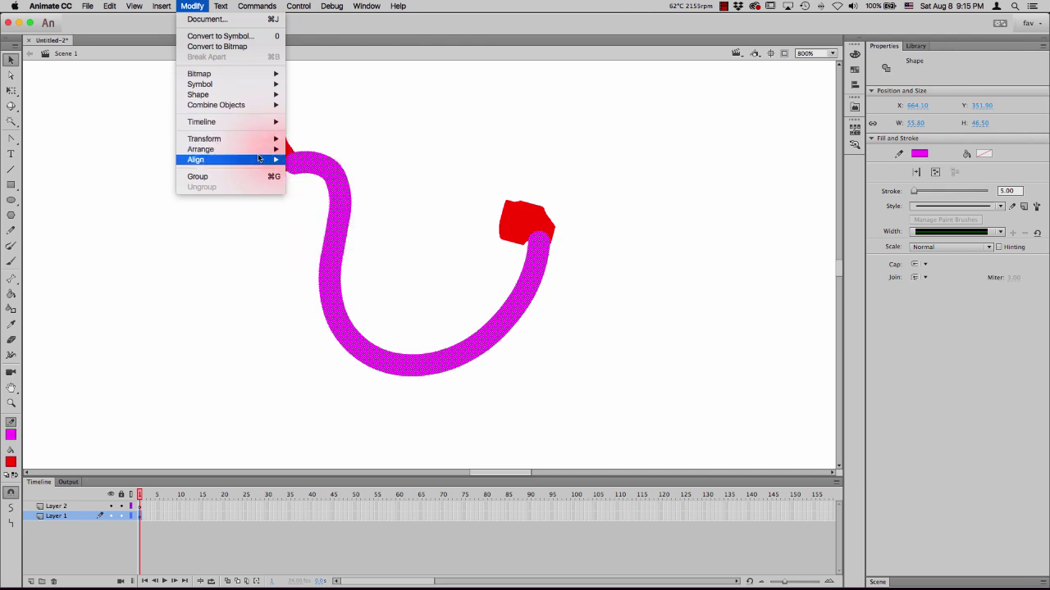
{"action": "mouse_move", "coordinate": [251, 96]}
{"action": "left_click", "coordinate": [371, 156]}
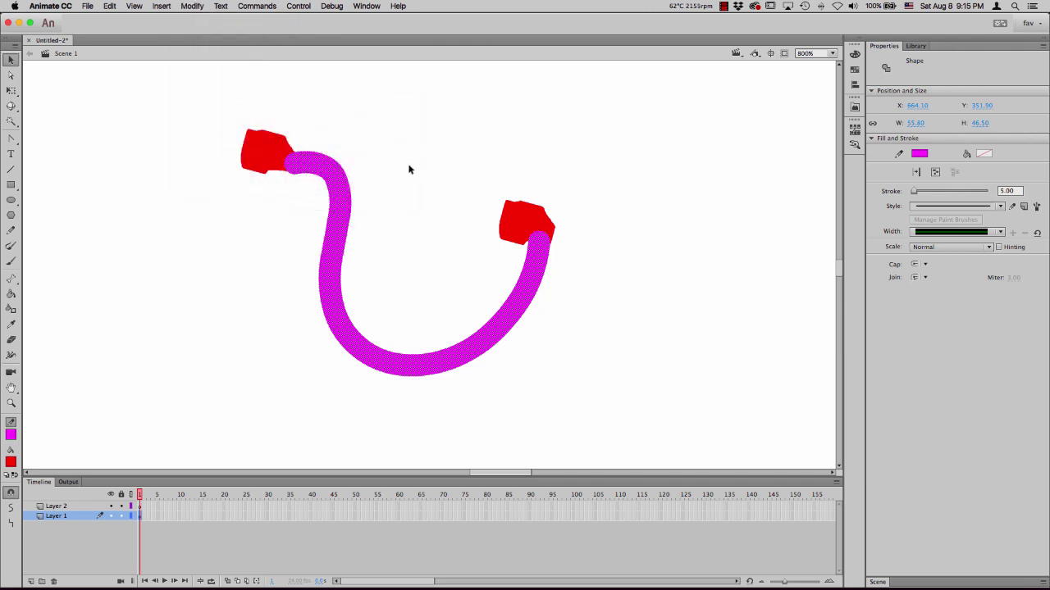
{"action": "left_click_drag", "start_coordinate": [574, 171], "coordinate": [634, 207]}
Add a black stroke of size 5.00 along the inner edge of the magenta shape with the Ink Bottle tool.
{"action": "key", "text": "s"}
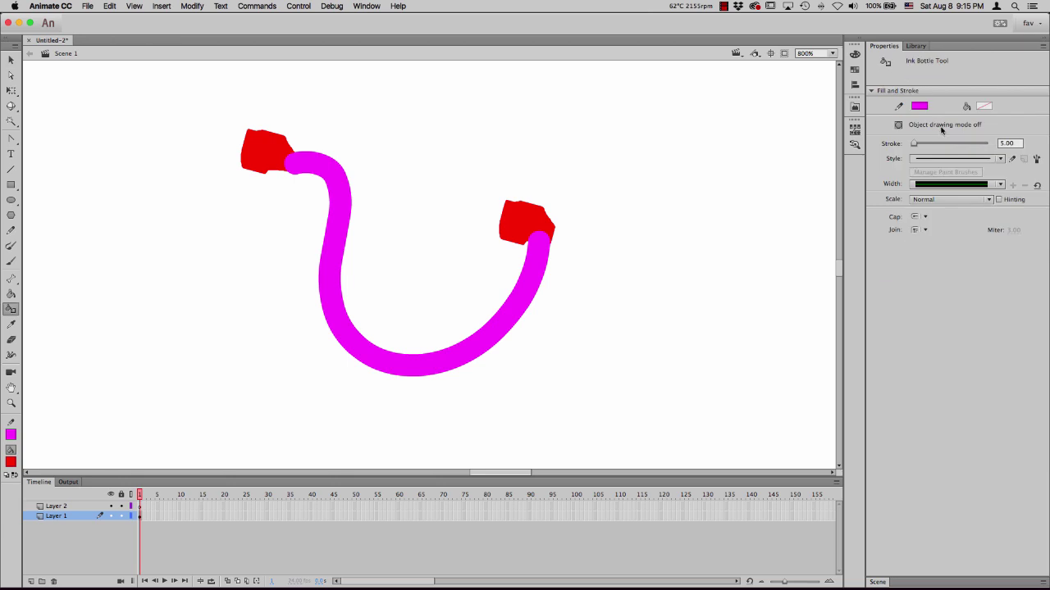
{"action": "left_click", "coordinate": [920, 106]}
{"action": "left_click", "coordinate": [767, 161]}
{"action": "left_click", "coordinate": [531, 261]}
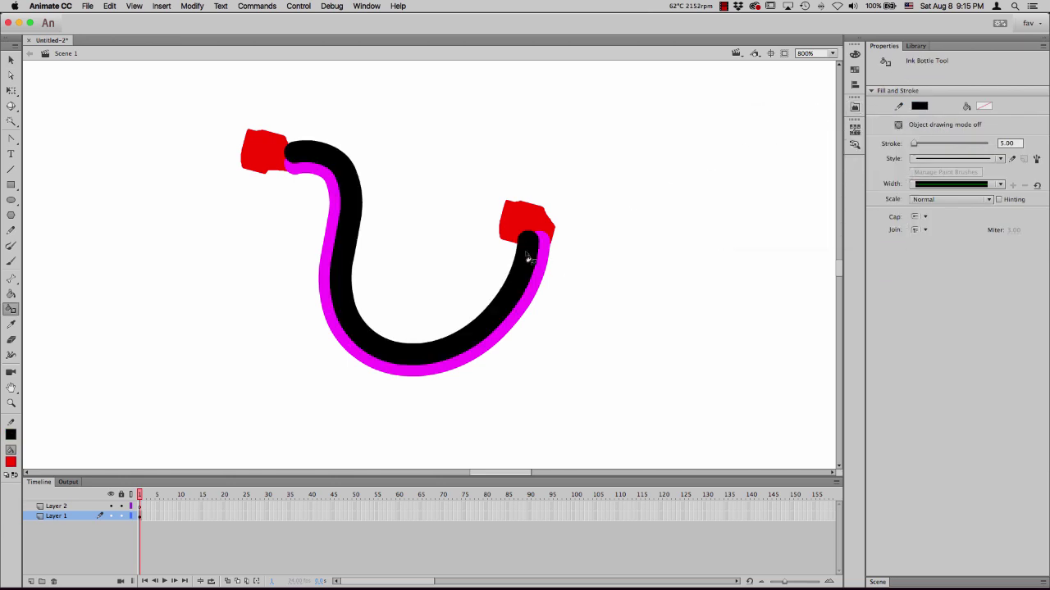
Delete the remaining magenta fill beside the black stroke.
{"action": "key", "text": "v"}
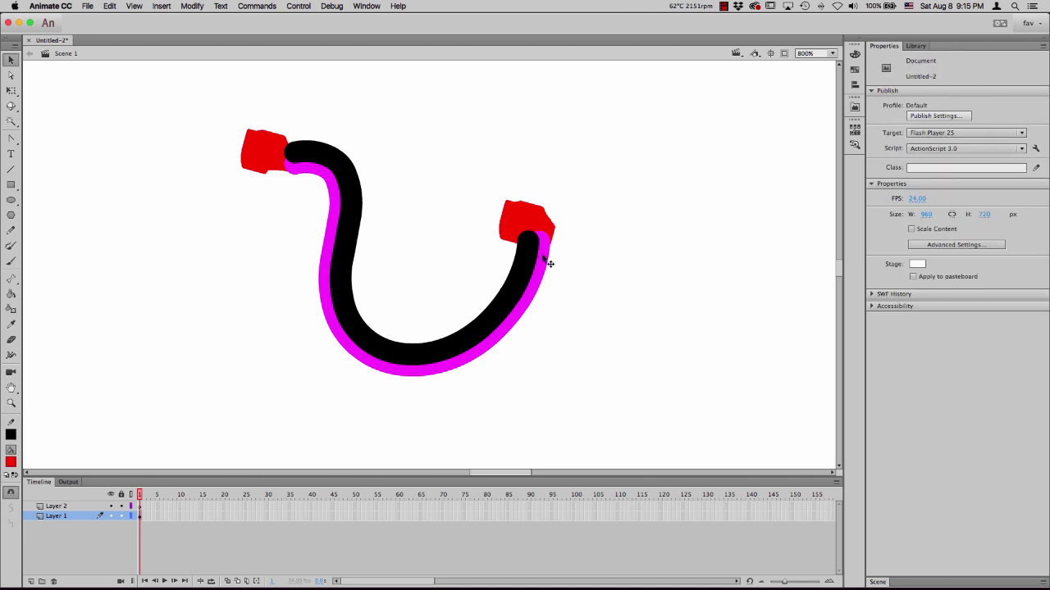
{"action": "left_click", "coordinate": [543, 261]}
{"action": "left_click", "coordinate": [567, 253]}
{"action": "left_click", "coordinate": [547, 257]}
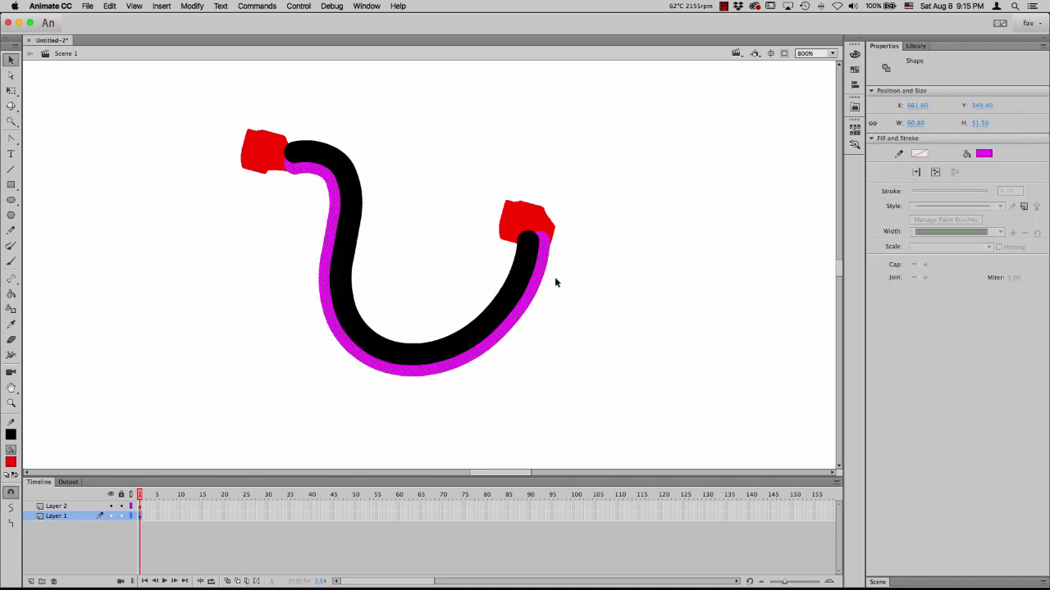
{"action": "key", "text": "Delete"}
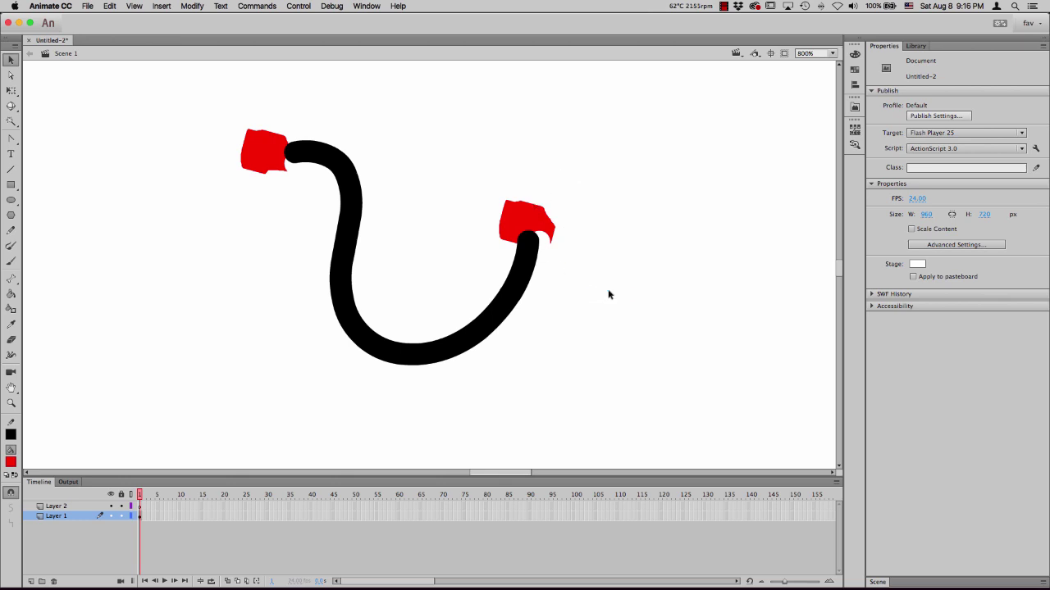
Try bending the black stroke outward just below the second red block, undoing each bend.
{"action": "left_click_drag", "start_coordinate": [533, 278], "coordinate": [576, 326]}
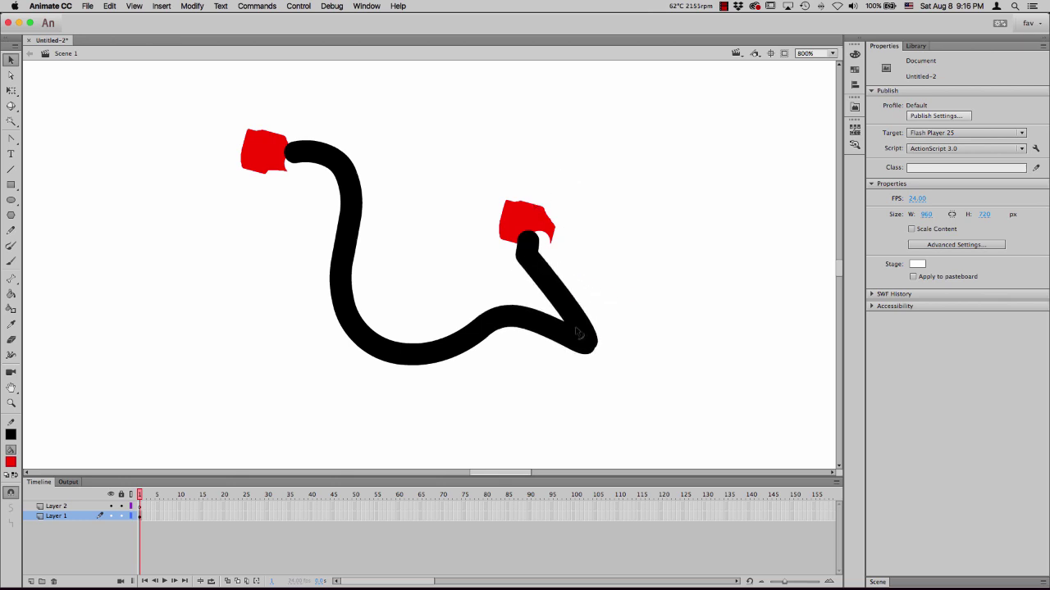
{"action": "key", "text": "super+z"}
{"action": "left_click_drag", "start_coordinate": [537, 265], "coordinate": [588, 337]}
{"action": "key", "text": "super+z"}
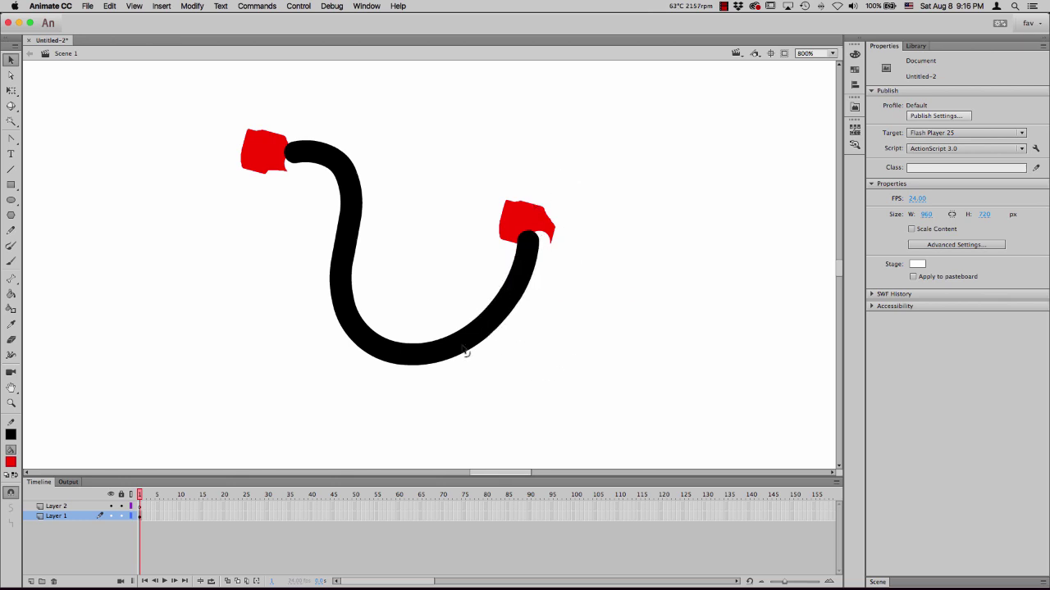
Try reshaping the lower curve of the black stroke by pulling it outward and up into the bend, undoing each change.
{"action": "left_click_drag", "start_coordinate": [462, 352], "coordinate": [569, 345]}
{"action": "key", "text": "super+z"}
{"action": "key", "text": "super+z"}
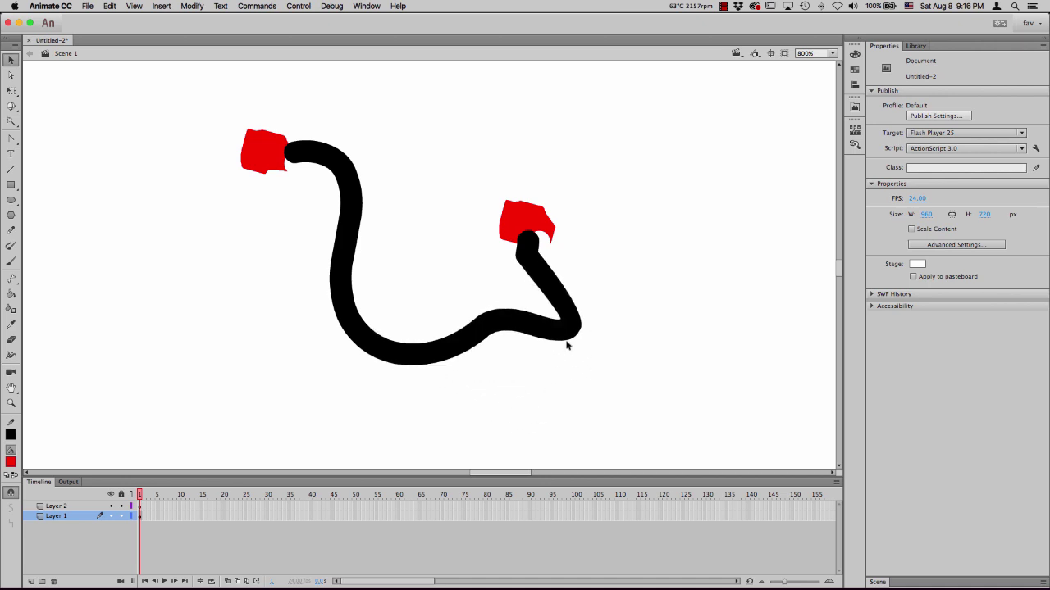
{"action": "key", "text": "super+z"}
{"action": "left_click_drag", "start_coordinate": [464, 346], "coordinate": [632, 433]}
{"action": "key", "text": "super+z"}
{"action": "left_click_drag", "start_coordinate": [467, 345], "coordinate": [422, 247]}
{"action": "key", "text": "super+z"}
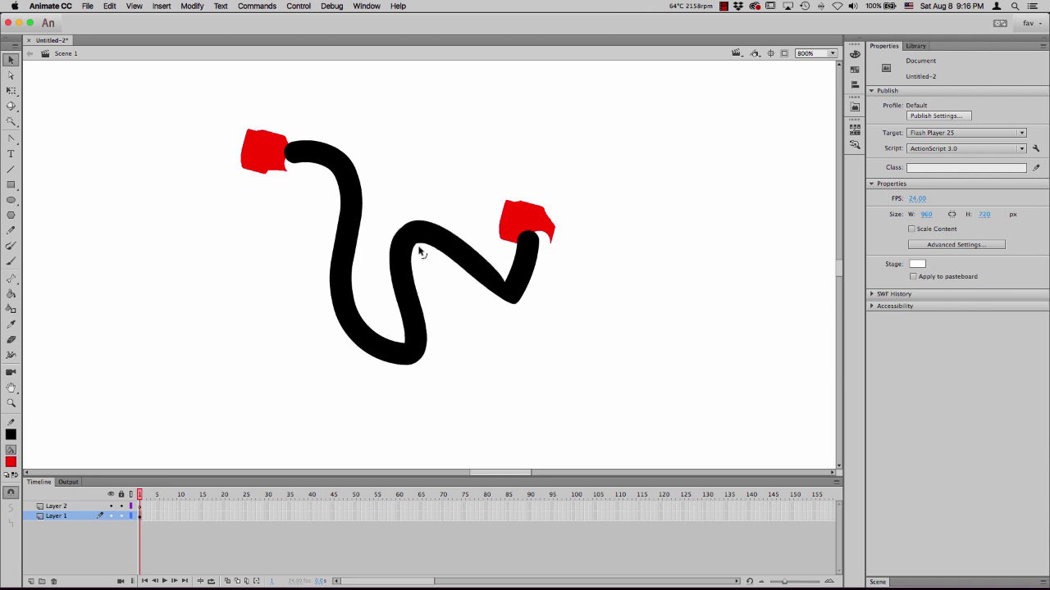
{"action": "key", "text": "super+z"}
Check Layer 1's artwork as outlines, restore its normal display and bring the original curve into view.
{"action": "left_click", "coordinate": [133, 516]}
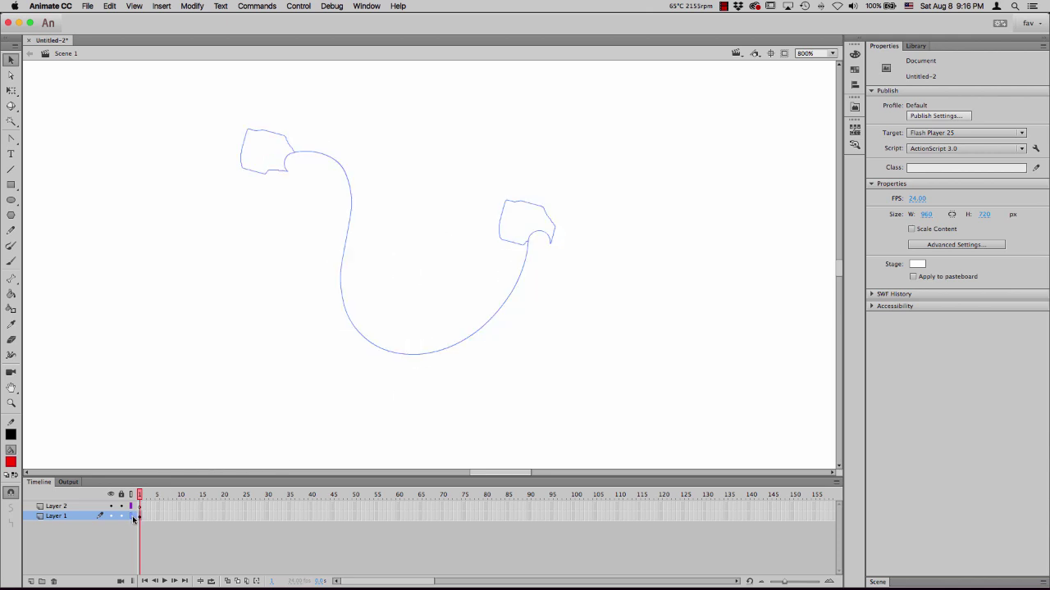
{"action": "left_click", "coordinate": [130, 518]}
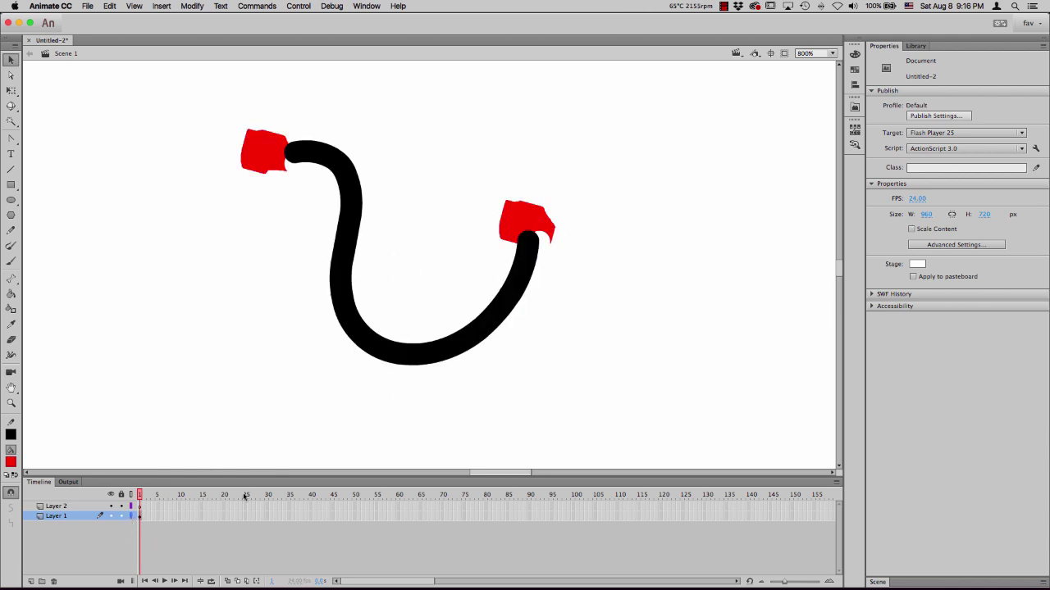
{"action": "scroll", "coordinate": [614, 253], "scroll_direction": "left", "scroll_amount": 3}
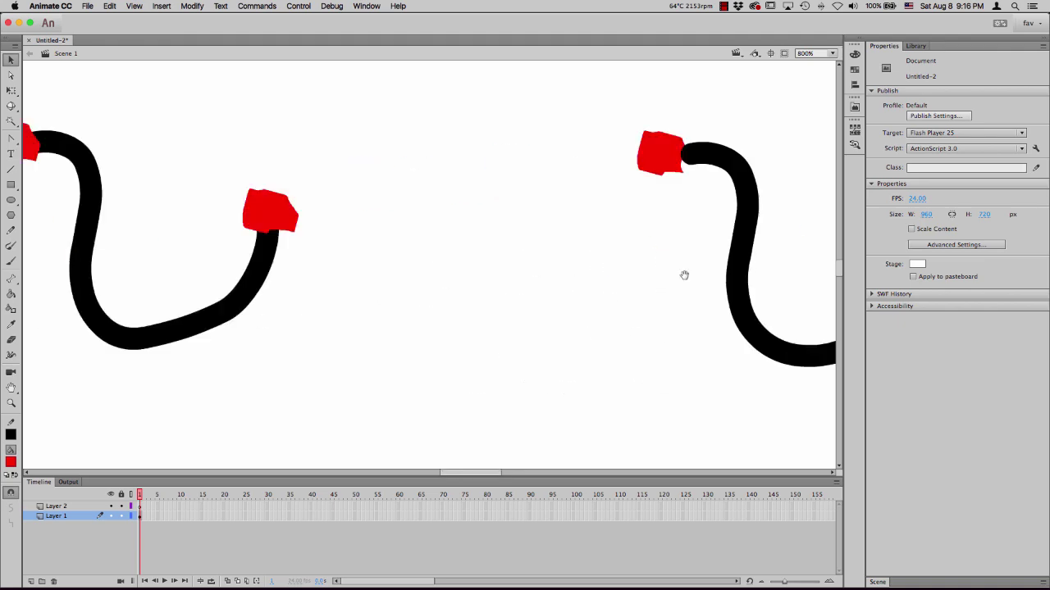